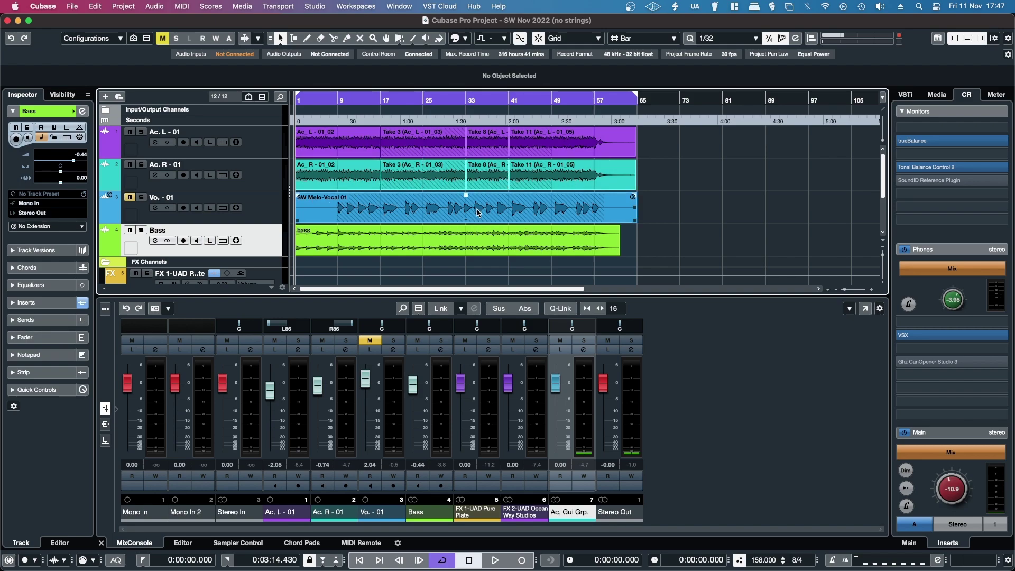
Select the bass audio event on the Bass track.
click(345, 244)
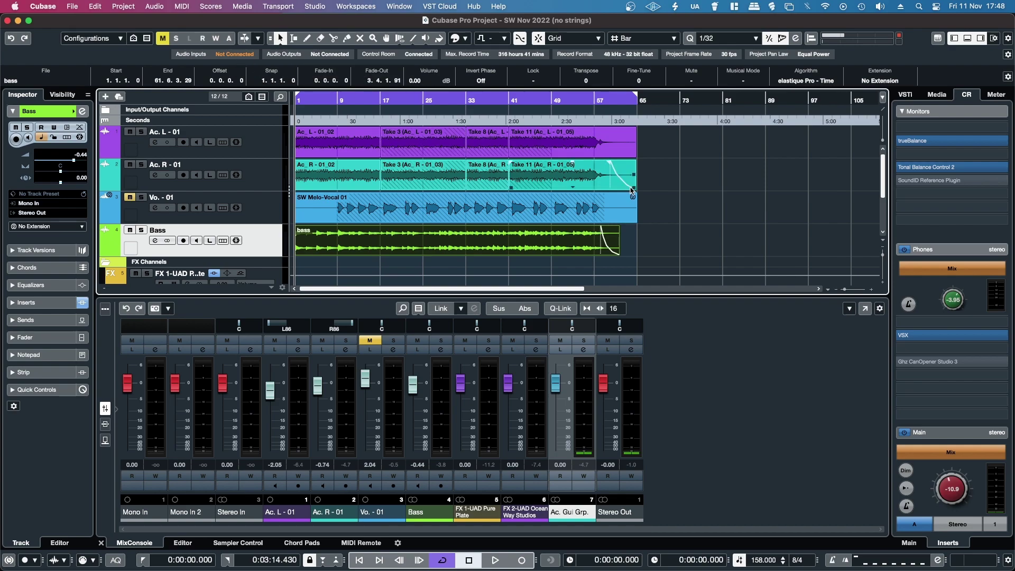
Load a Pitch Shift process for the bass event in Direct Offline Processing, with Transpose at -2.
click(672, 195)
click(379, 252)
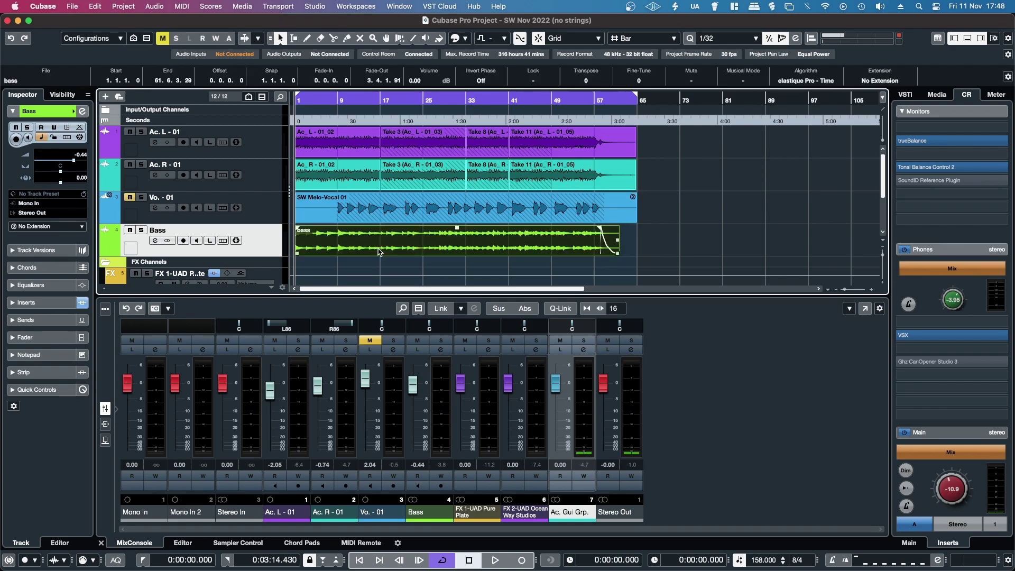
click(154, 6)
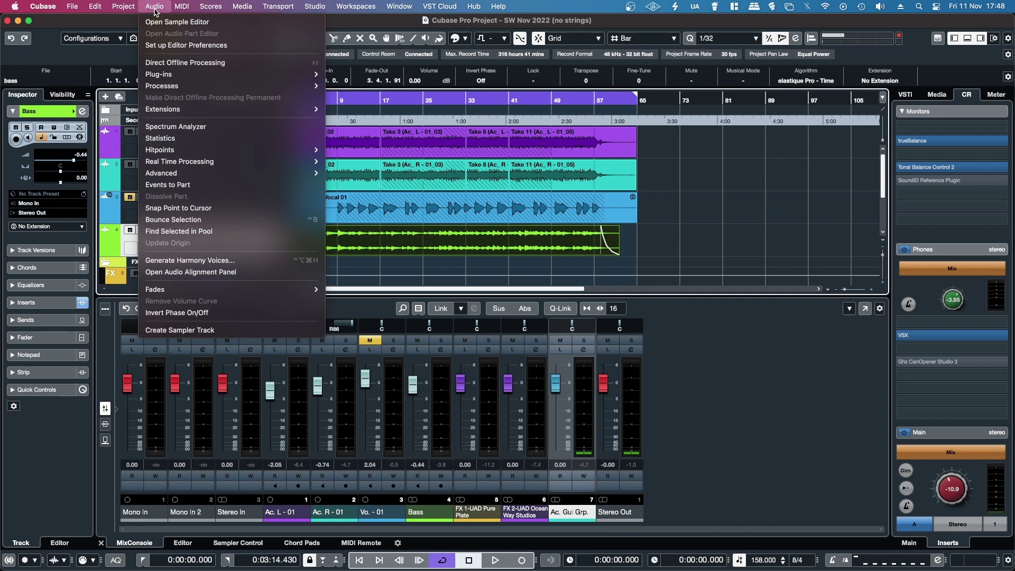
click(194, 64)
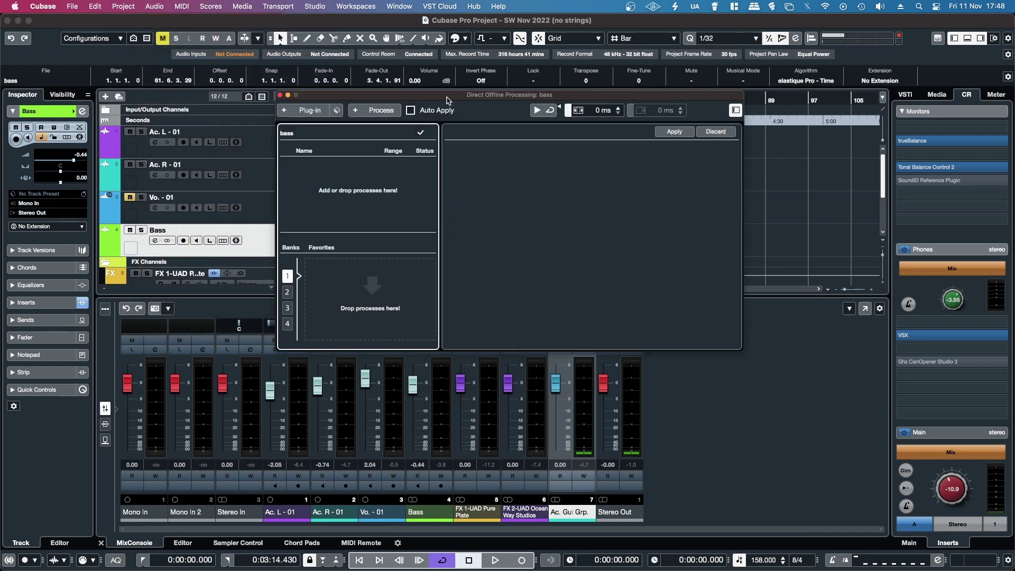
click(379, 109)
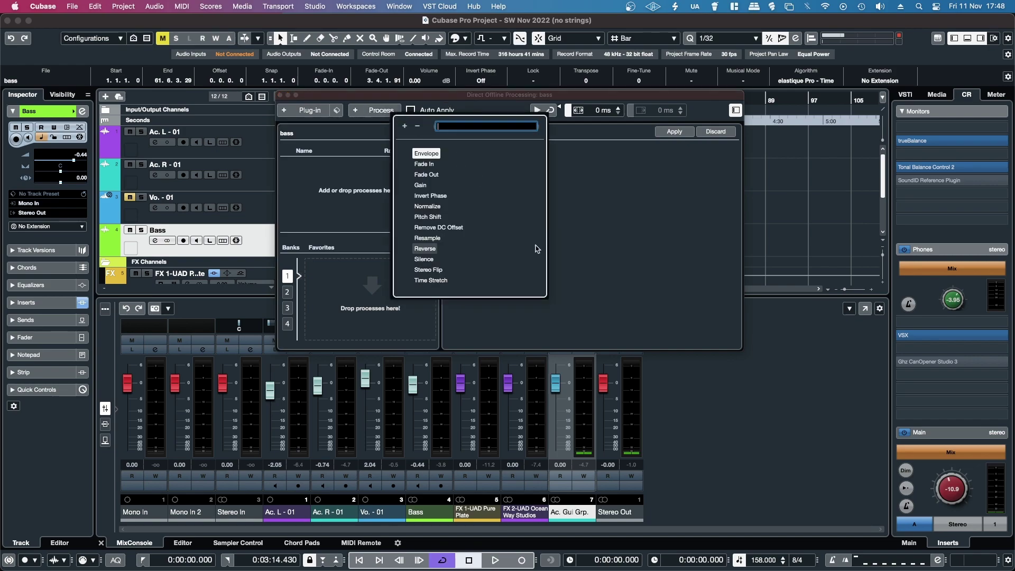
click(428, 217)
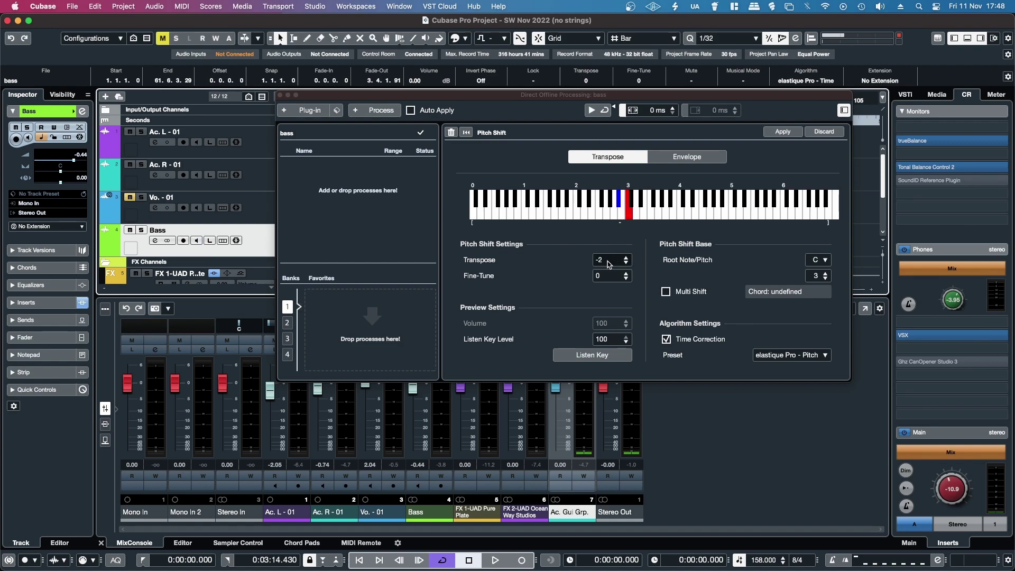
Apply the -2 semitone Pitch Shift using the elastique Pro - Pitch algorithm, then close the window.
click(780, 365)
mouse_move(778, 361)
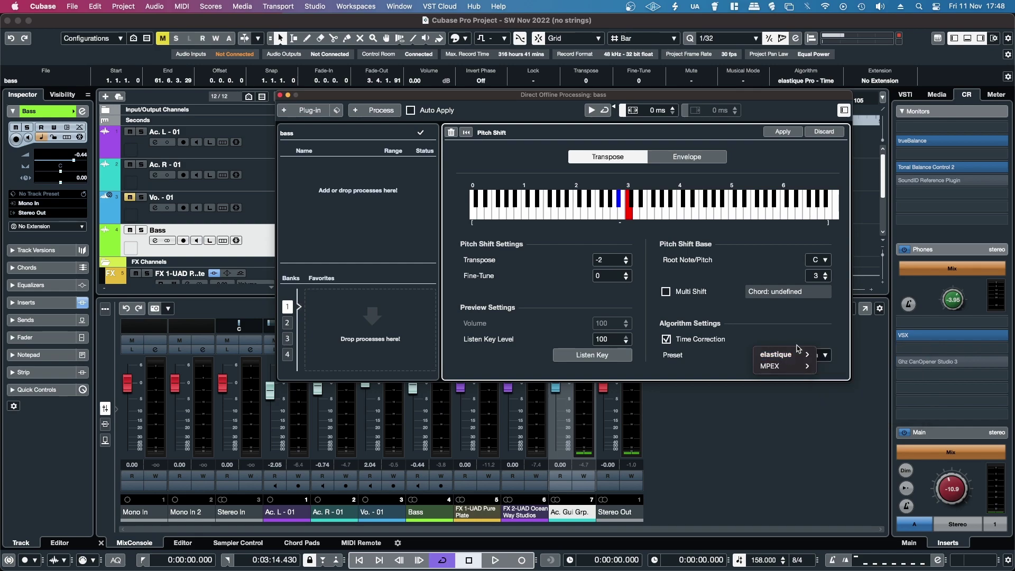
click(772, 329)
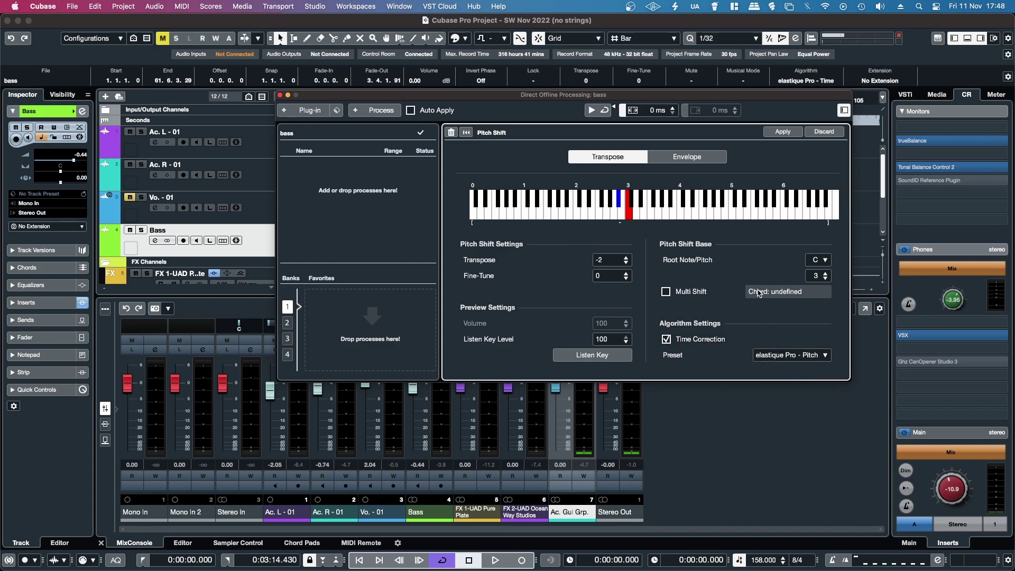
click(775, 132)
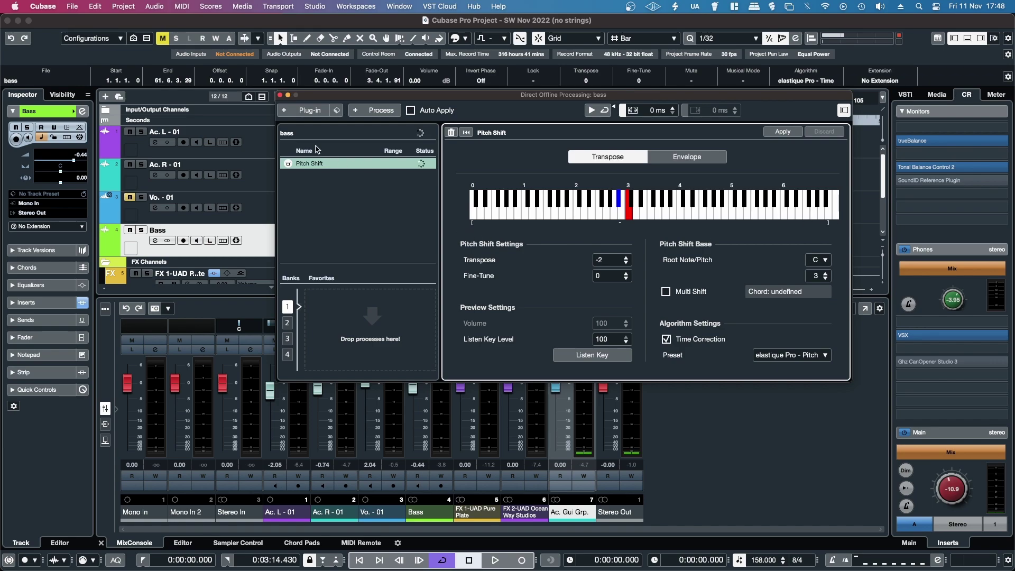
click(280, 96)
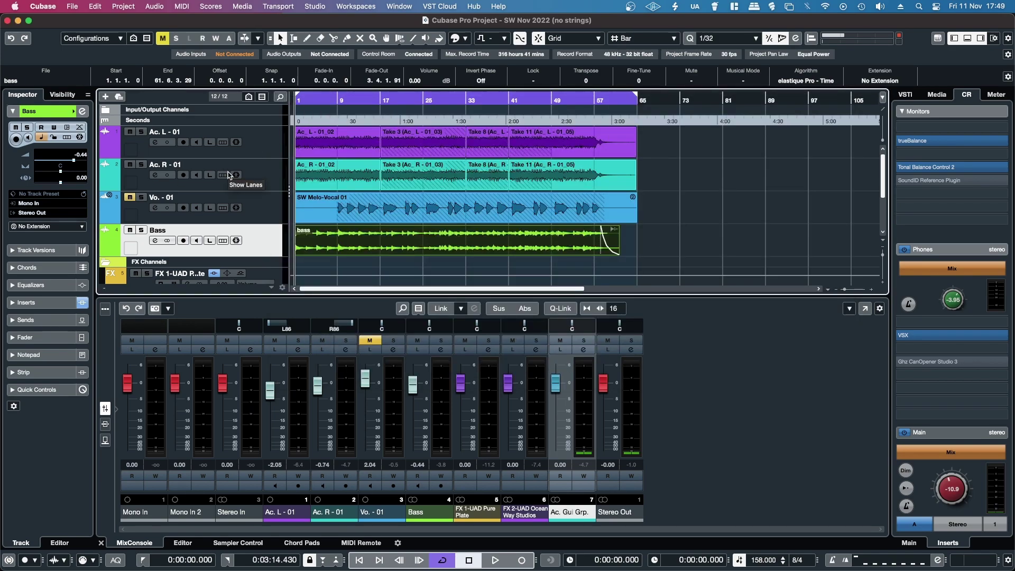
key(space)
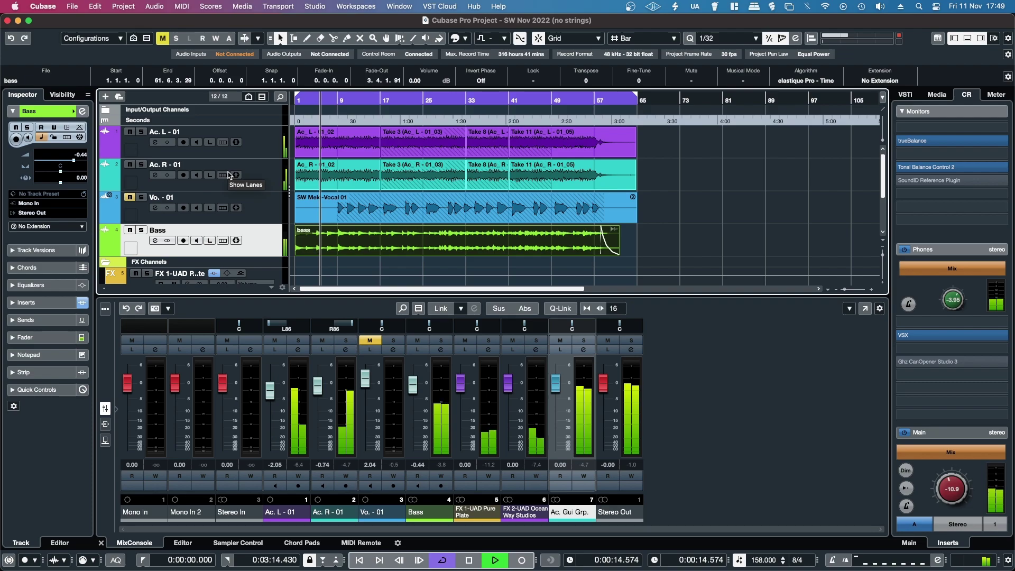
click(450, 100)
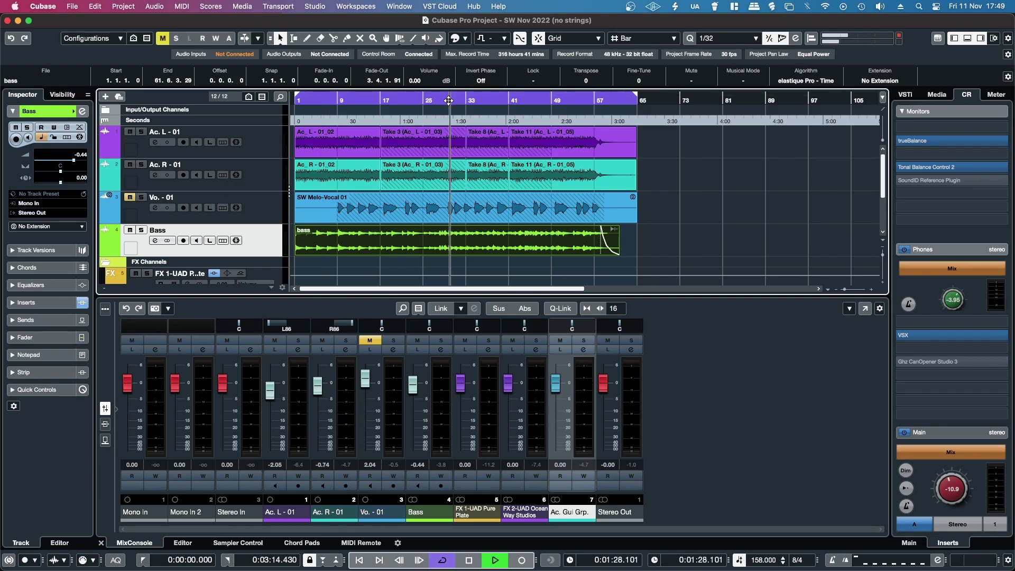
click(543, 221)
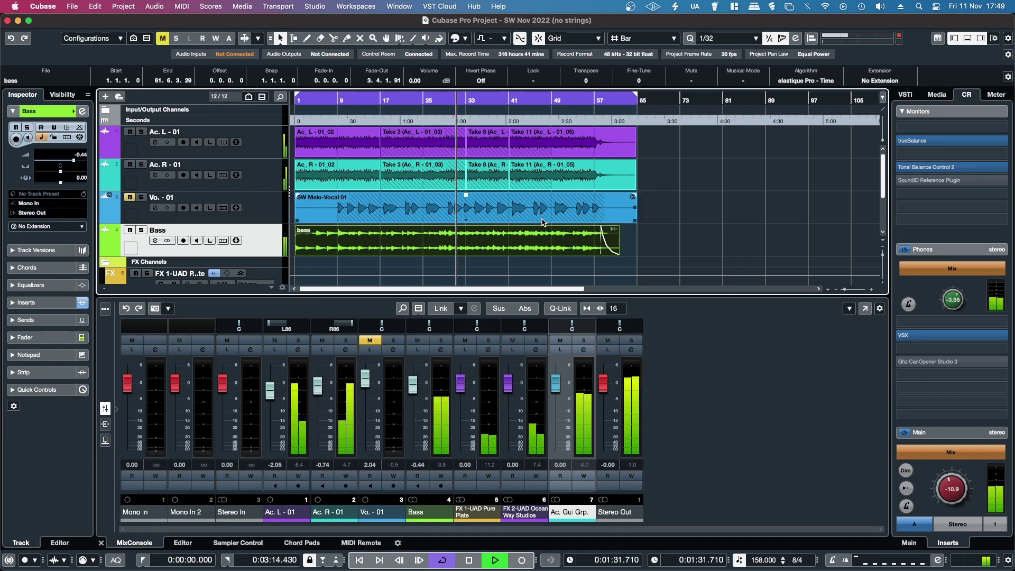
click(141, 230)
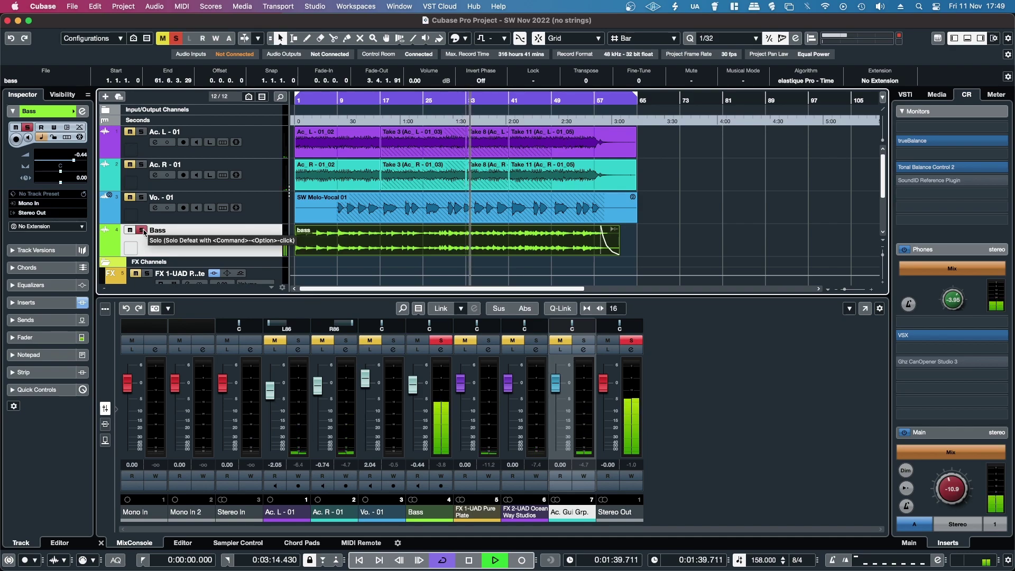
click(143, 231)
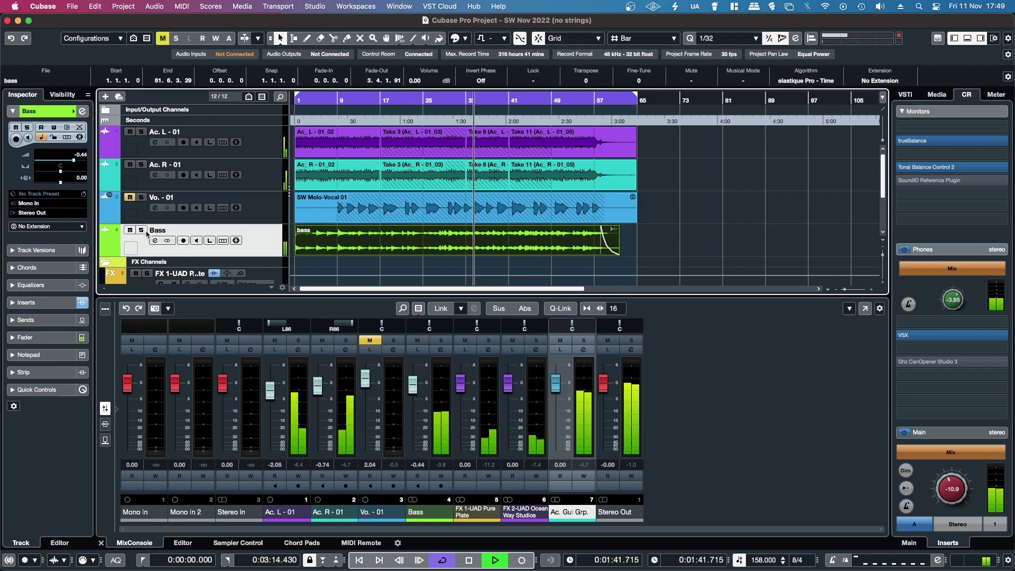
key(space)
click(318, 233)
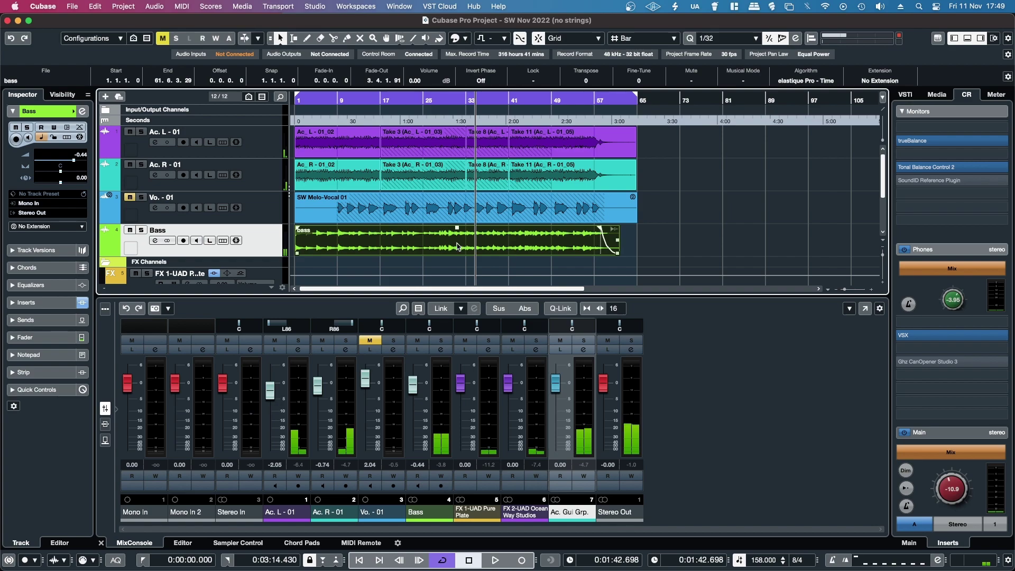
click(443, 213)
click(379, 245)
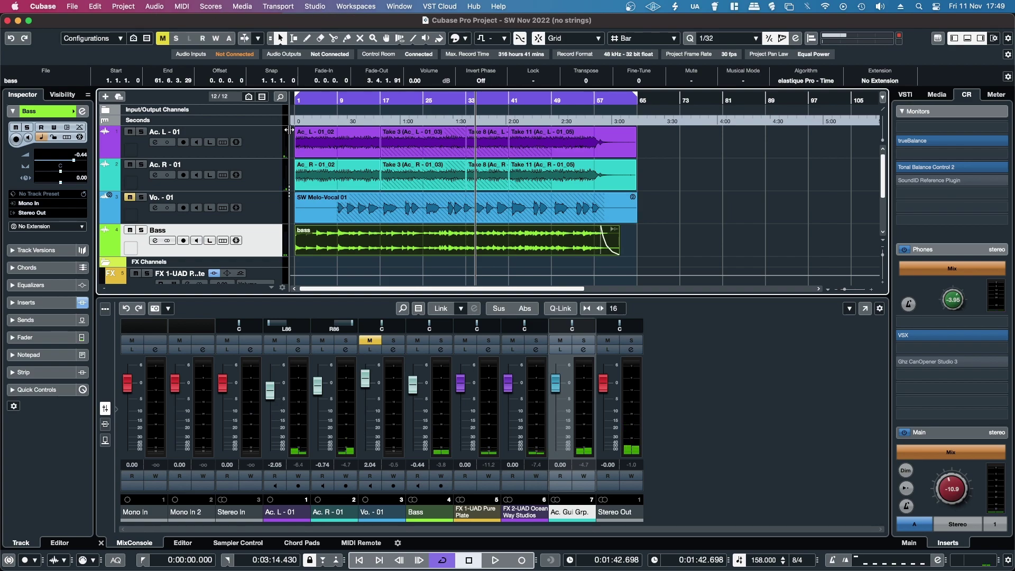
click(710, 251)
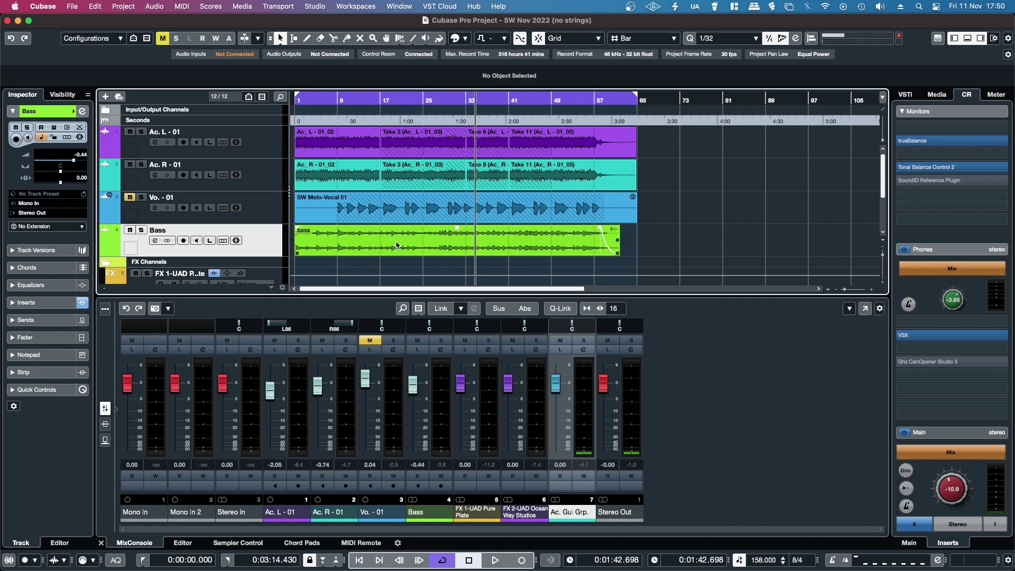
Delete the bass event's Pitch Shift process in Direct Offline Processing and close the window.
click(396, 245)
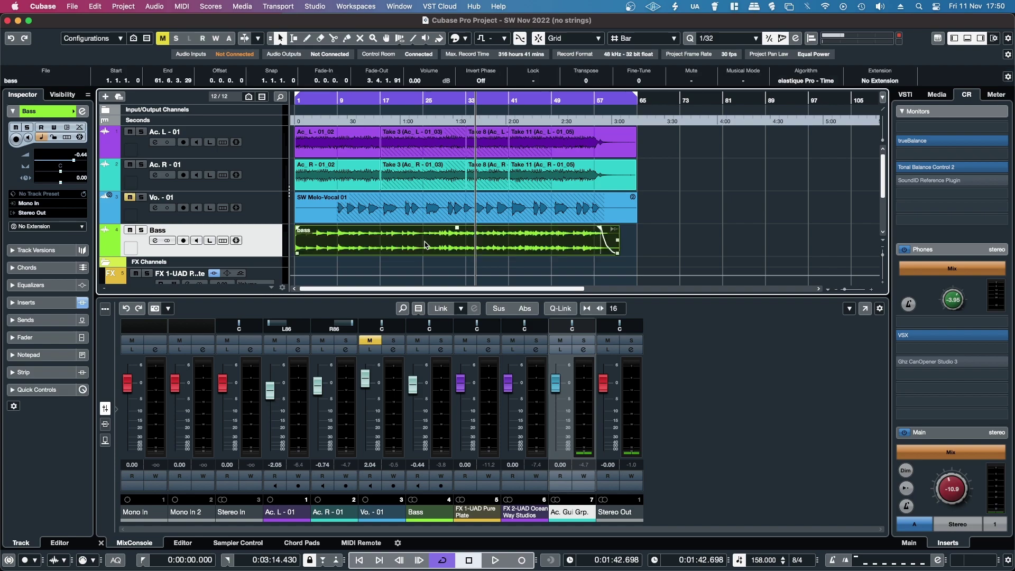
click(155, 7)
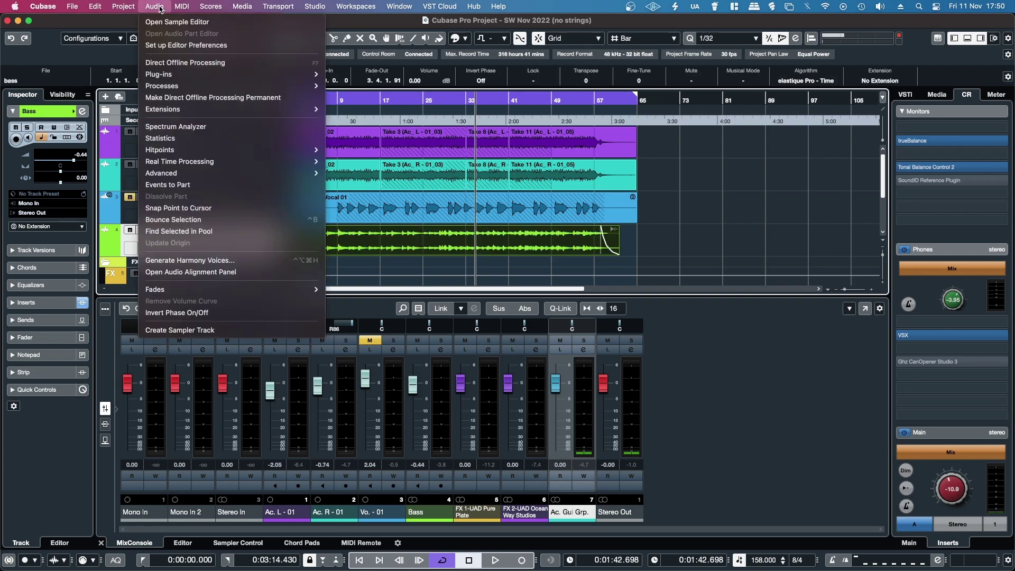
click(168, 63)
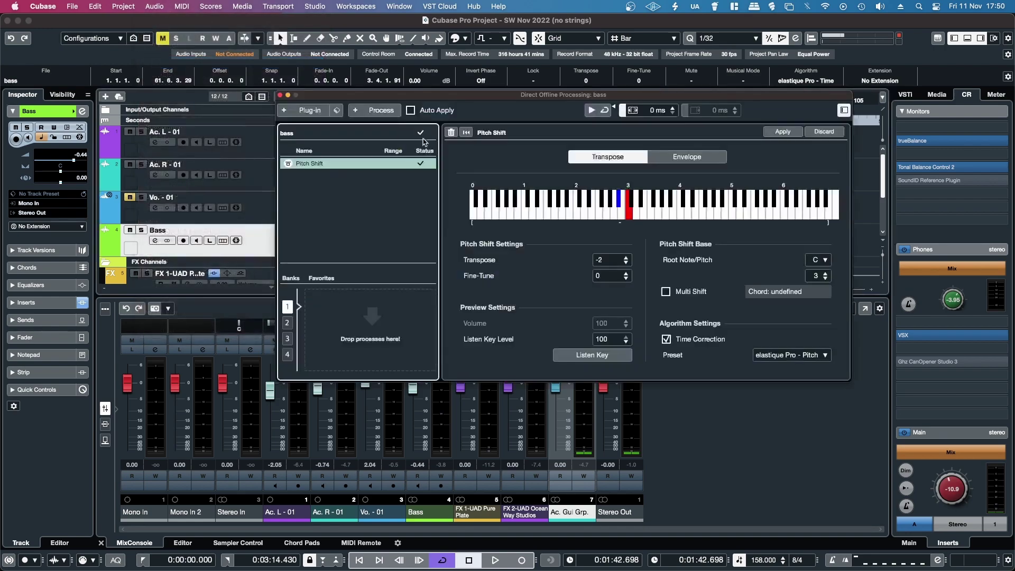
click(451, 134)
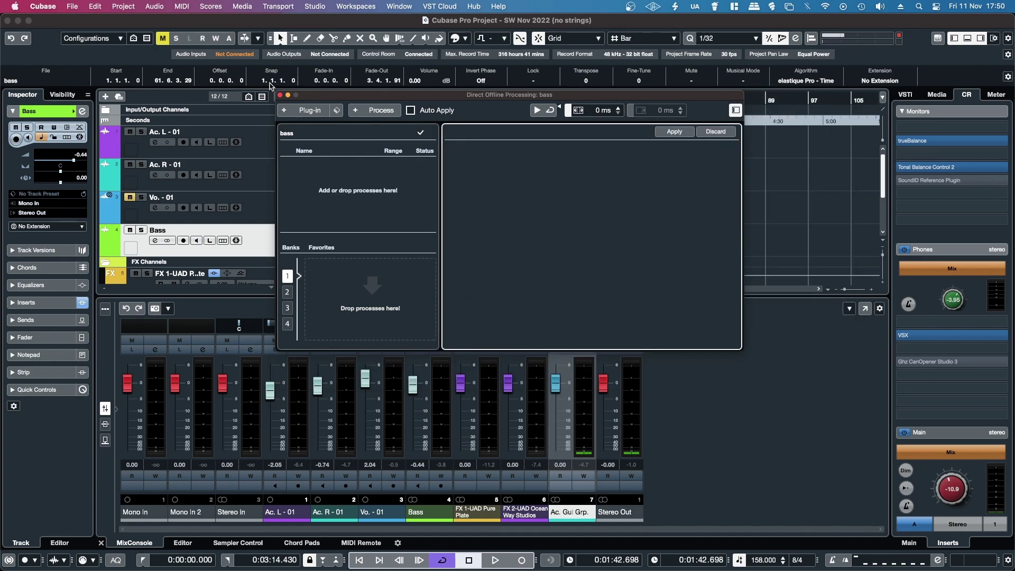
click(280, 95)
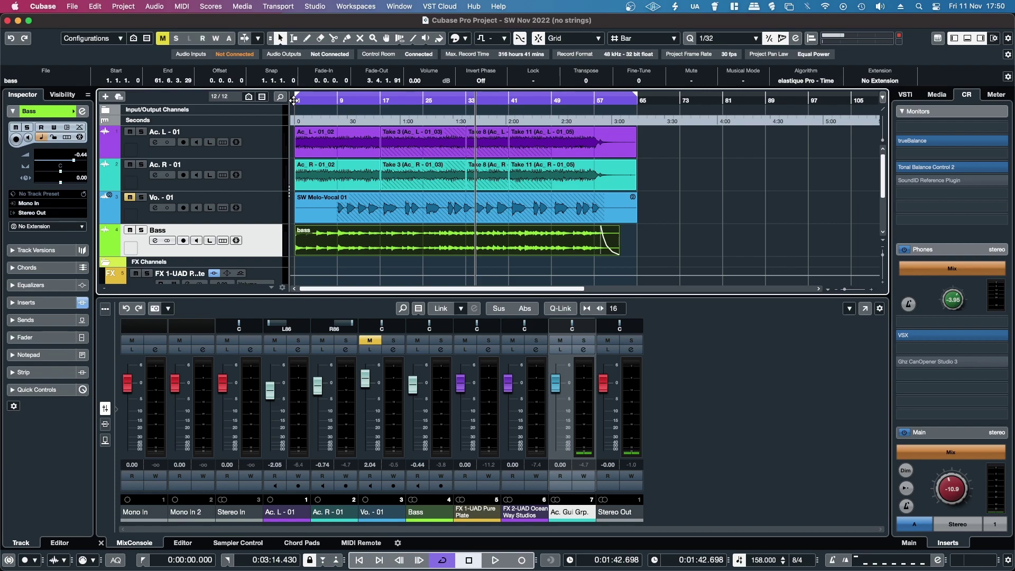
click(295, 100)
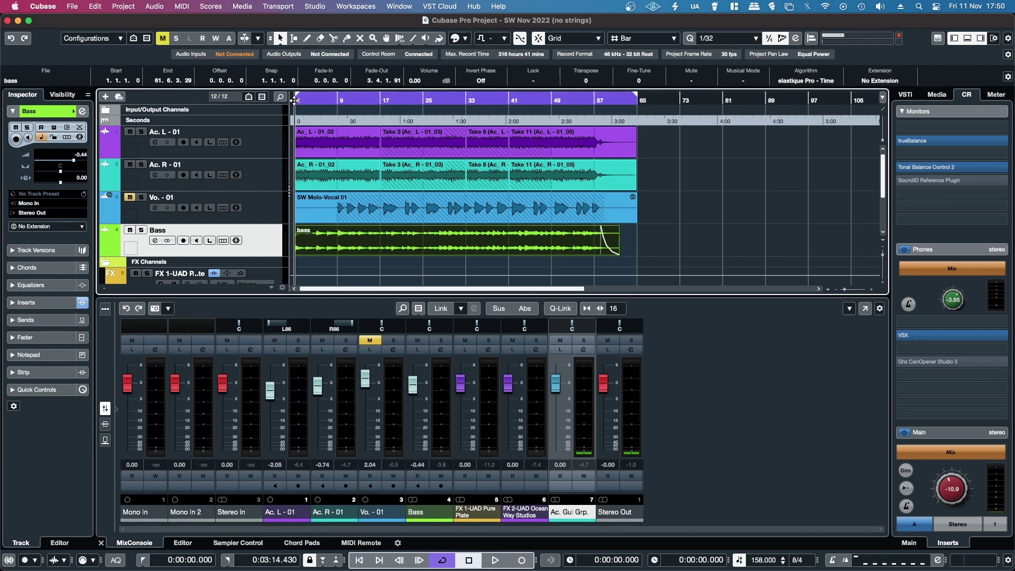
key(space)
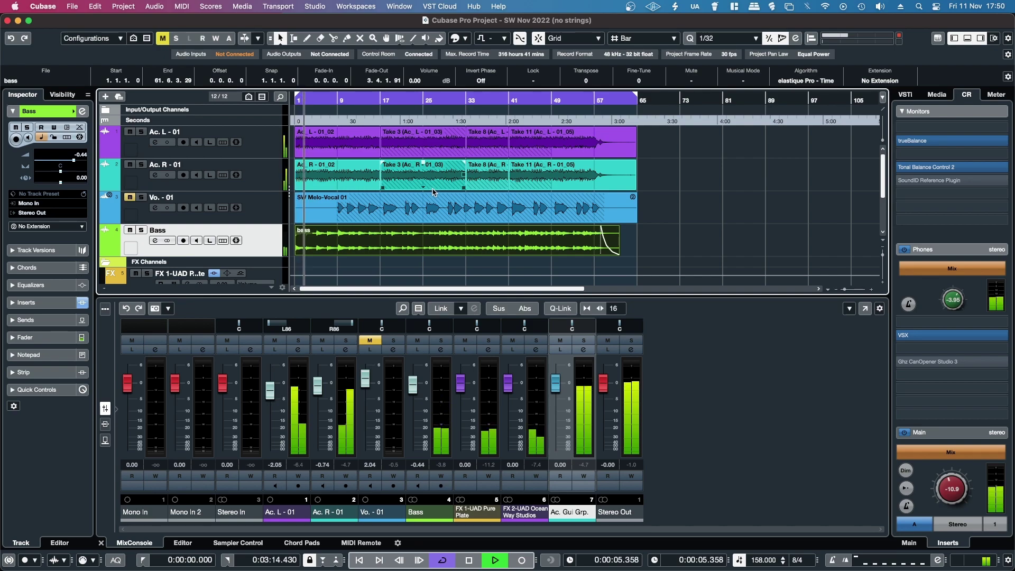
key(space)
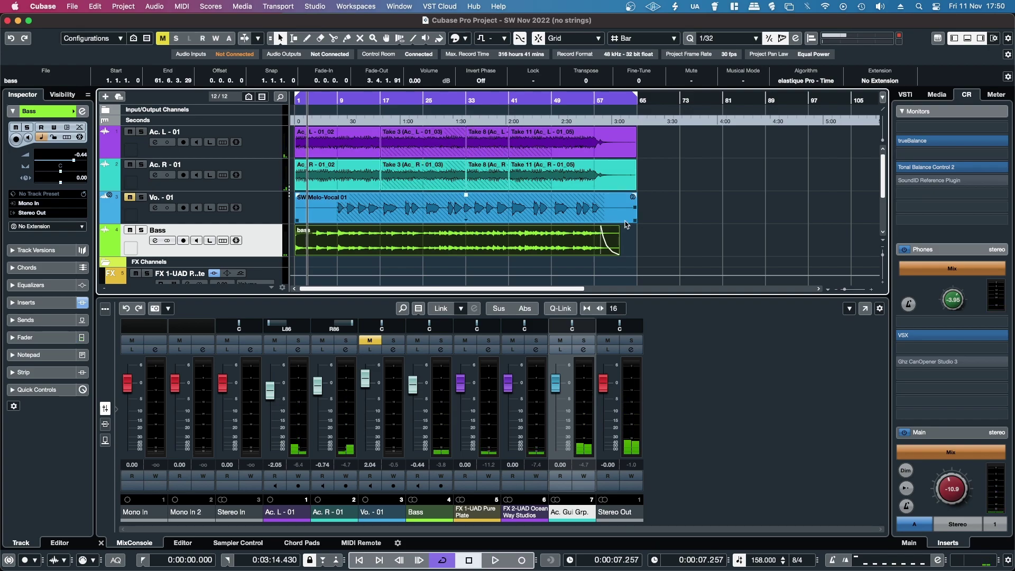
click(686, 253)
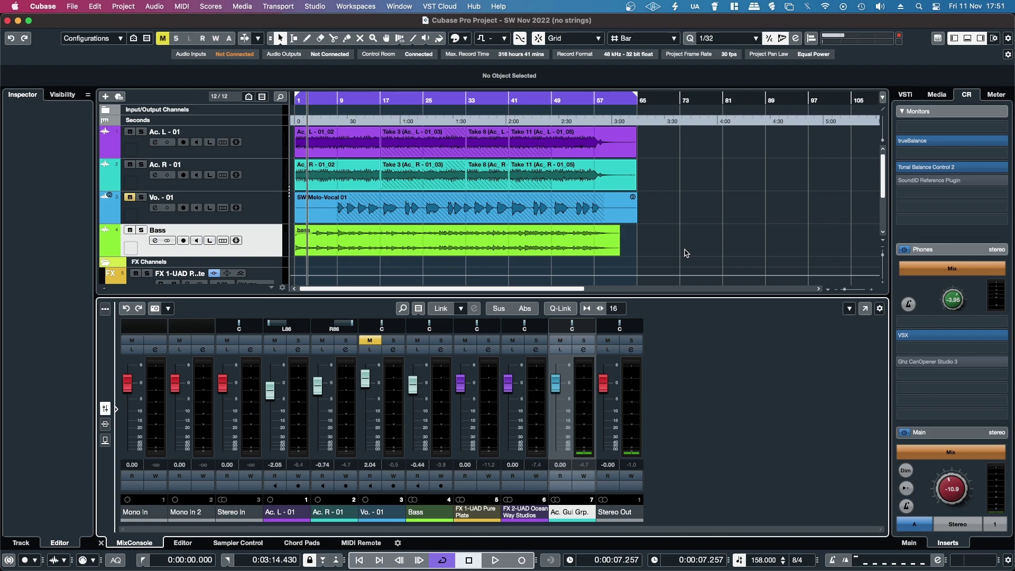
Select the bass event and show its Extension choices: Melodyne, RipLink, SpectraLayers.
click(377, 245)
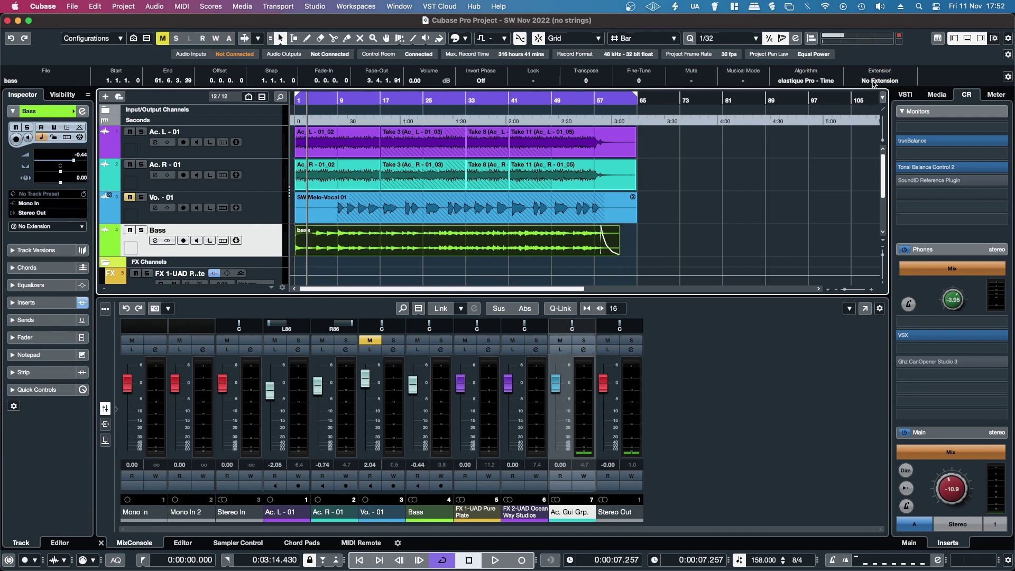
click(878, 81)
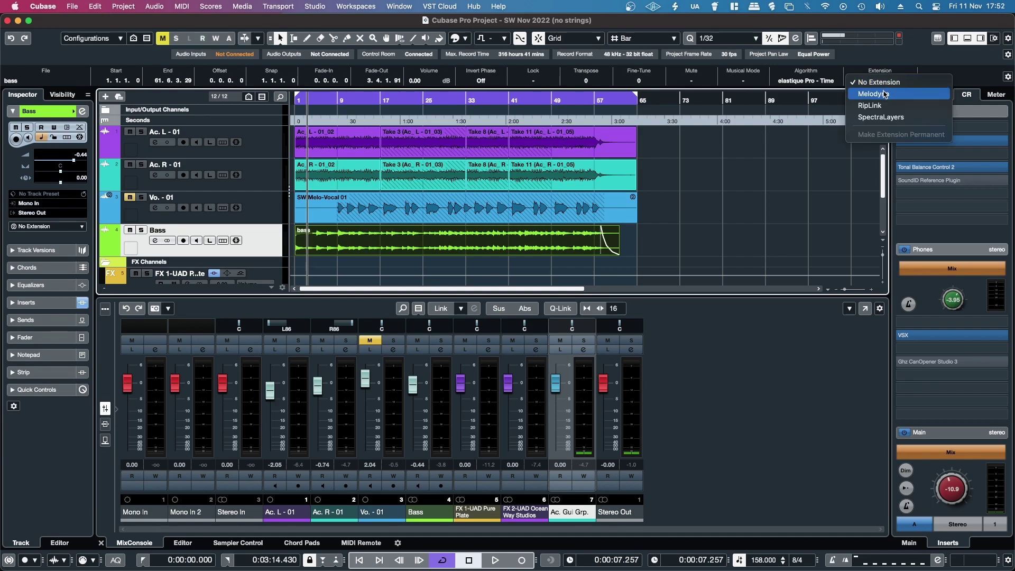
Set Melodyne as the bass event's extension.
click(856, 348)
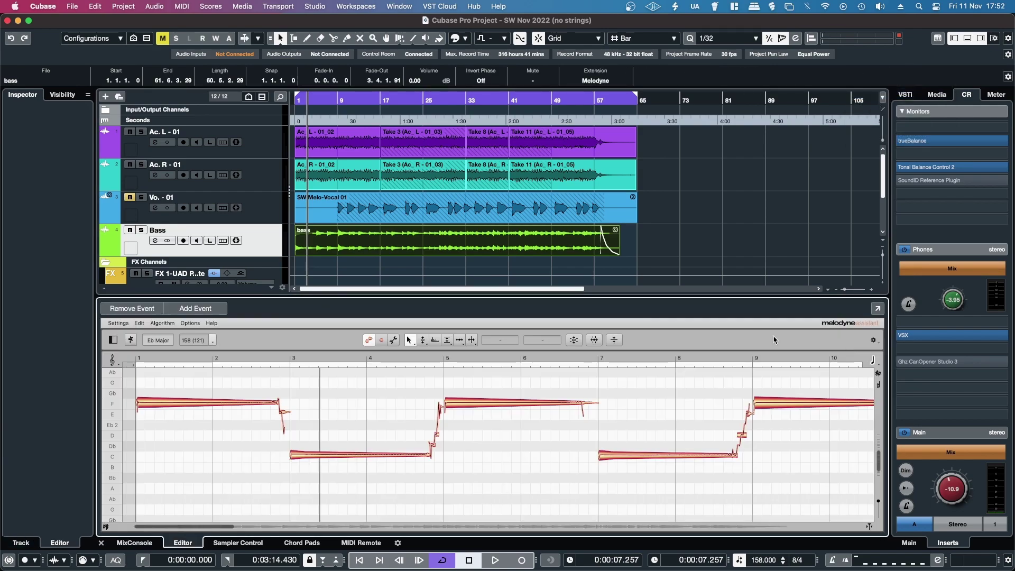
mouse_move(199, 531)
mouse_down()
mouse_move(587, 560)
mouse_move(196, 530)
mouse_up()
scroll(195, 530, left, 3)
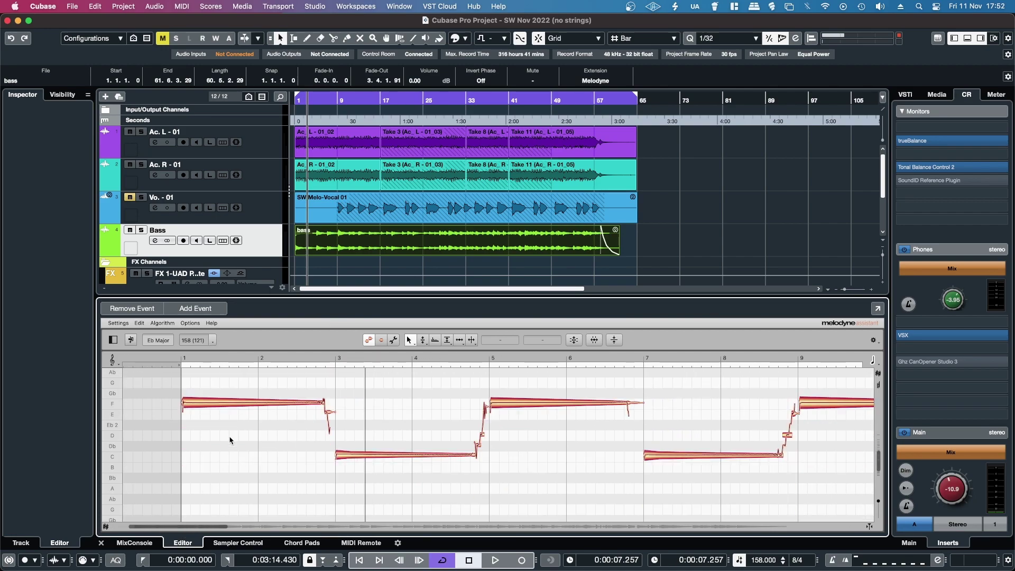
In Melodyne, select all notes and drag them down two semitones, F to Eb and C to Bb.
click(139, 323)
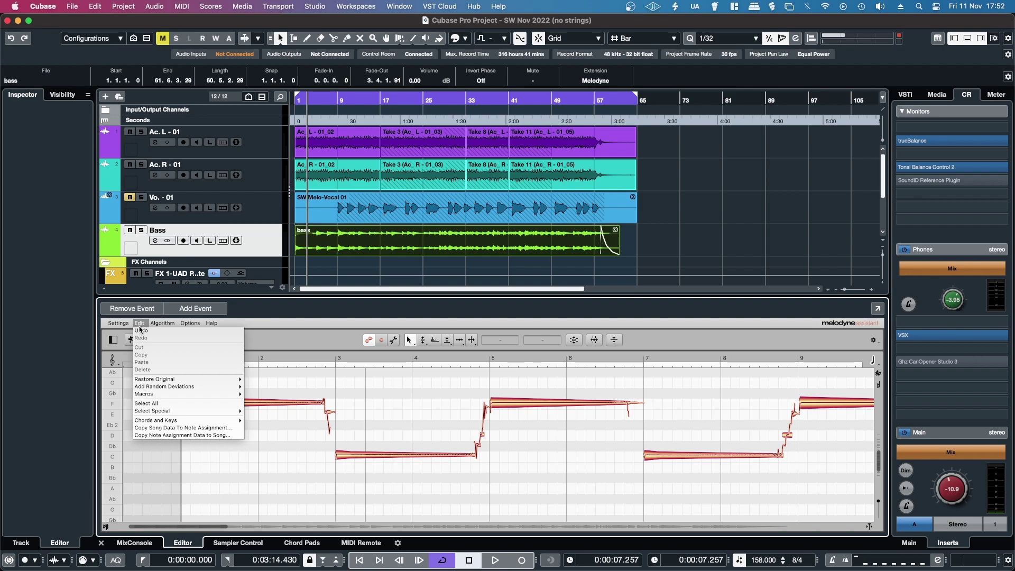
click(141, 404)
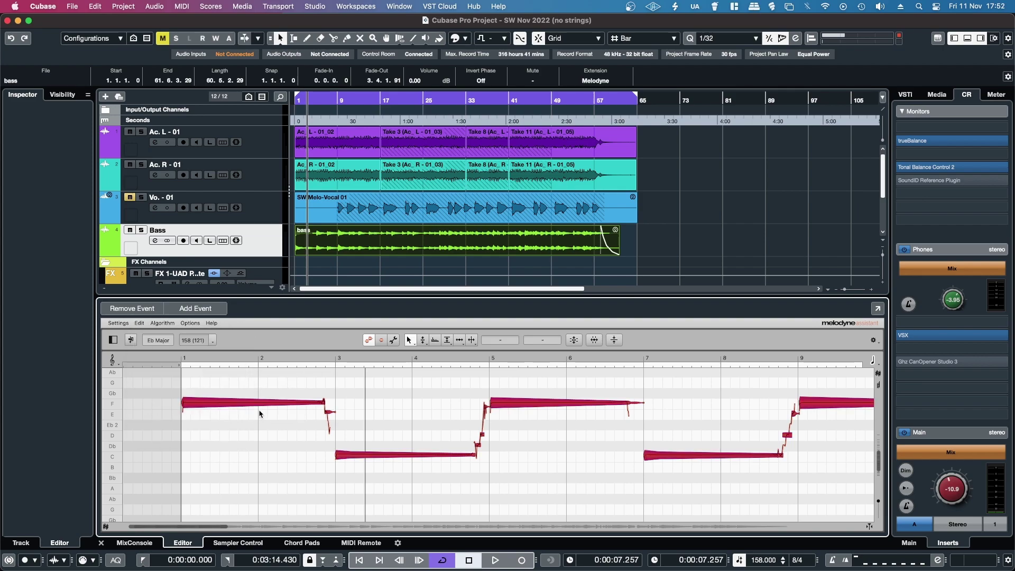
drag(235, 405, 233, 425)
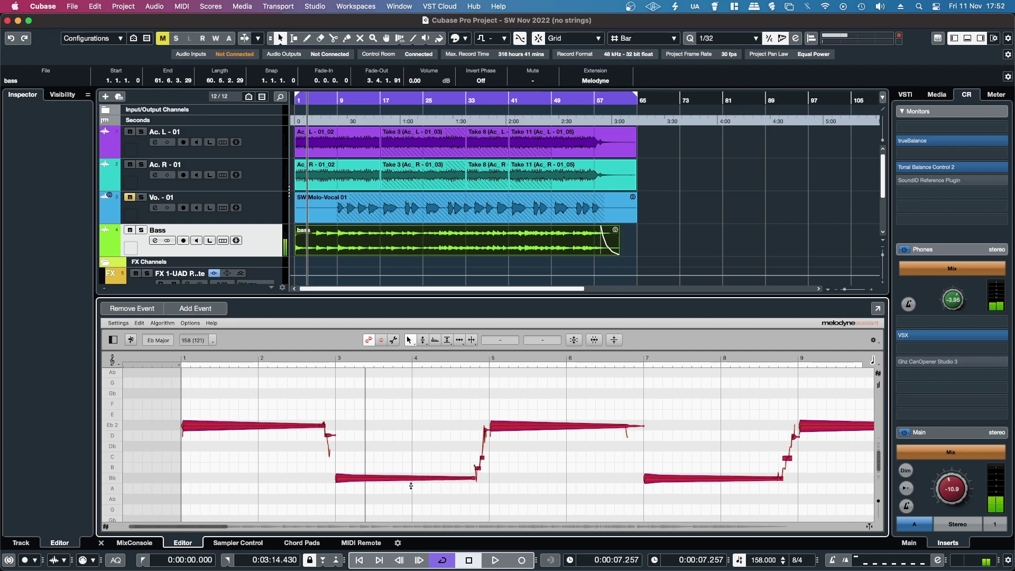
Deselect the notes and play the lowered bass from the start, stopping at 00:14.766.
click(375, 432)
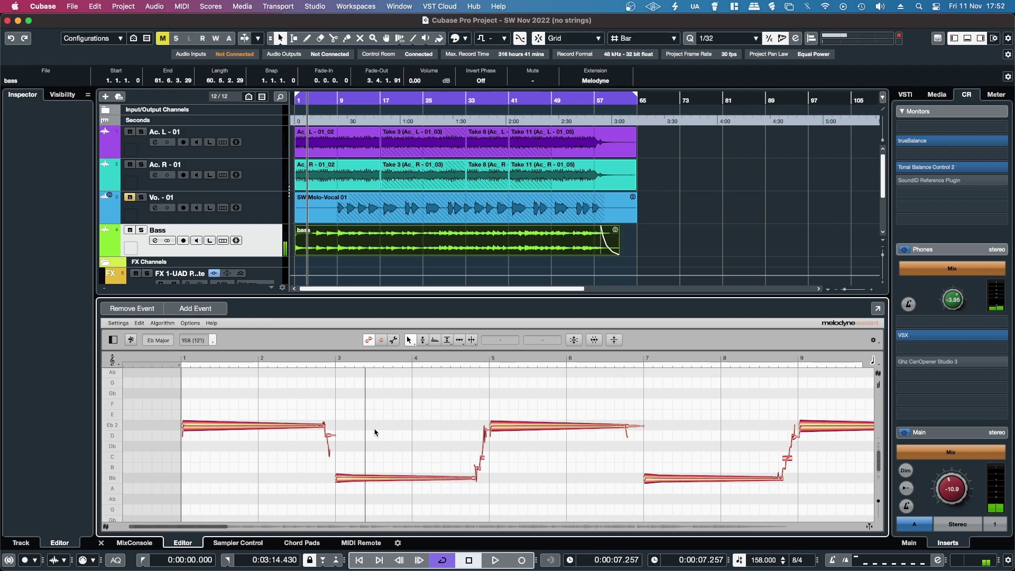
click(295, 100)
key(space)
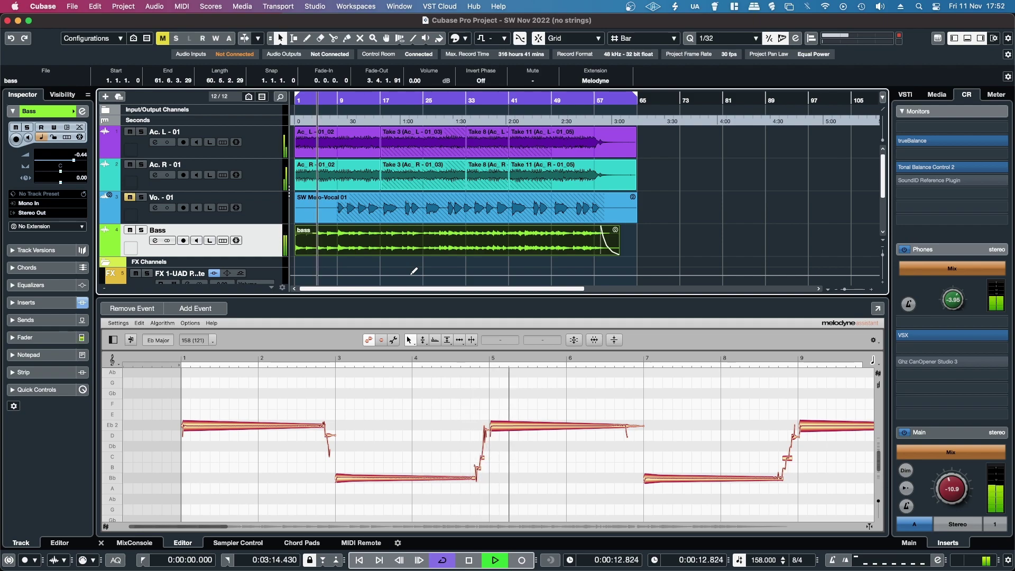
key(space)
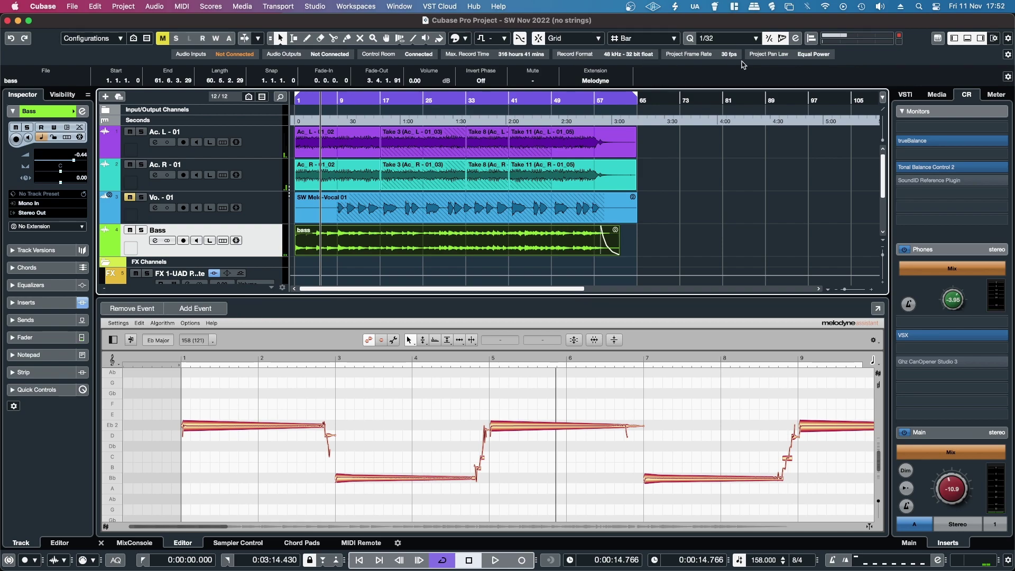
Switch the bass event to No Extension and open it in the Sample Editor.
click(600, 81)
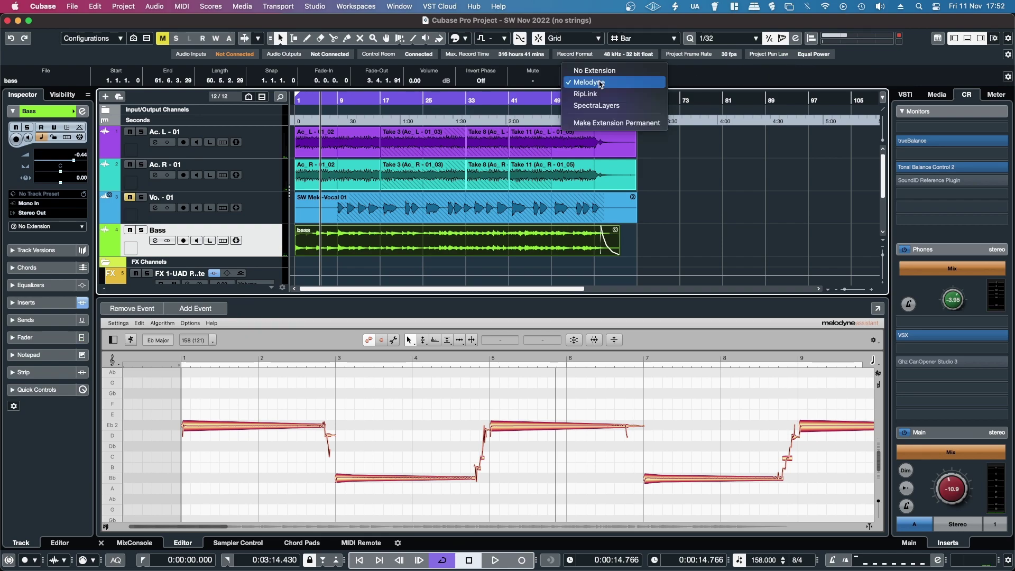
click(599, 74)
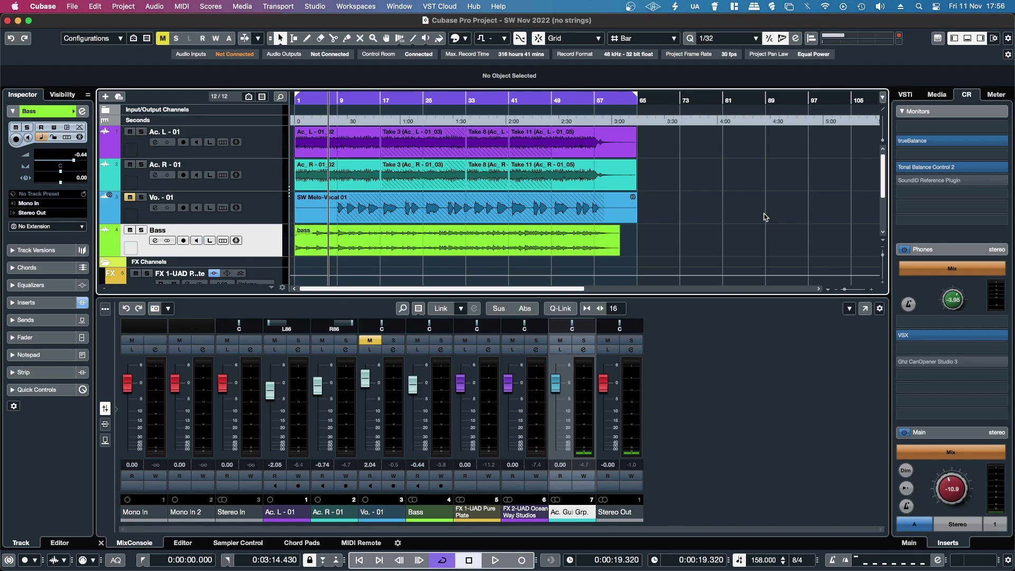
double_click(434, 243)
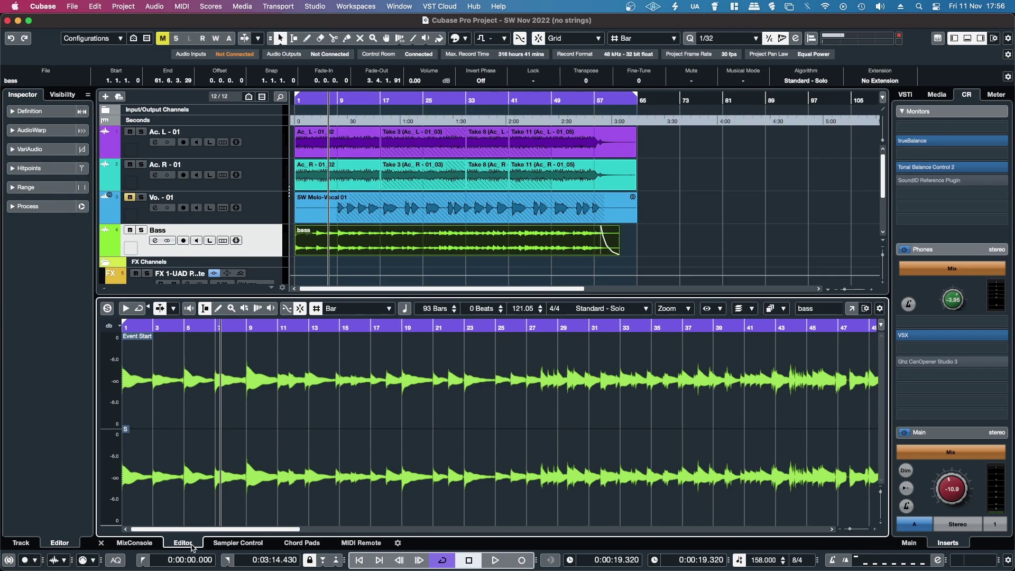
Open the Sample Editor in a separate window and run Edit VariAudio to detect pitch segments.
click(852, 308)
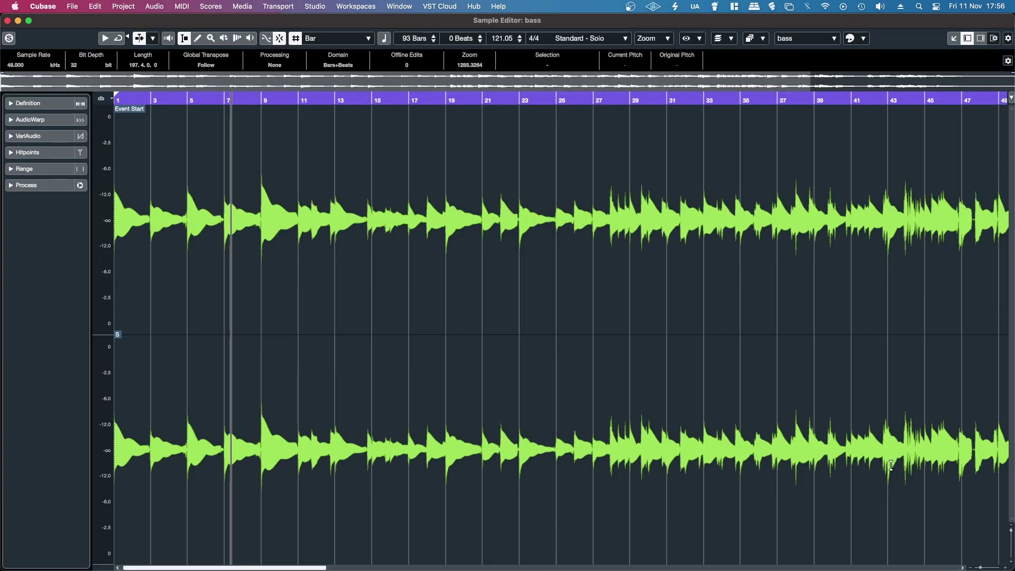
click(12, 137)
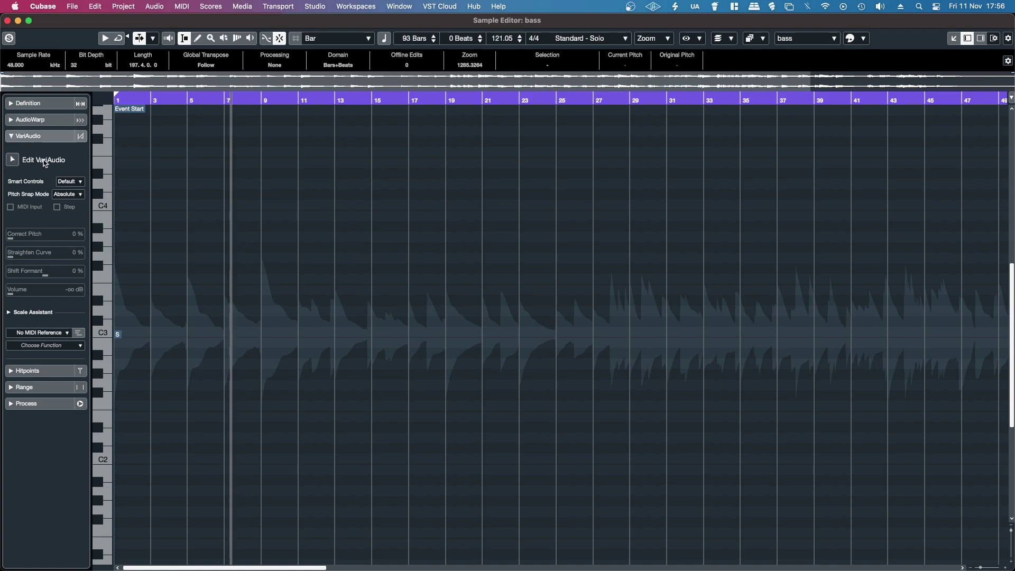
click(12, 160)
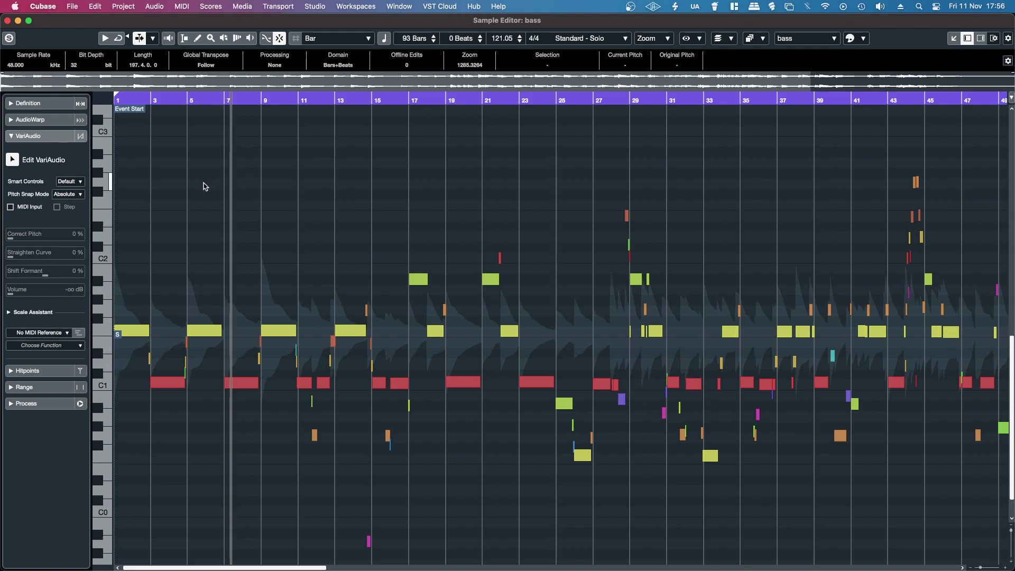
Select all VariAudio segments and lower them two semitones, mainly to D#1 and A#0.
right_click(202, 187)
mouse_move(281, 242)
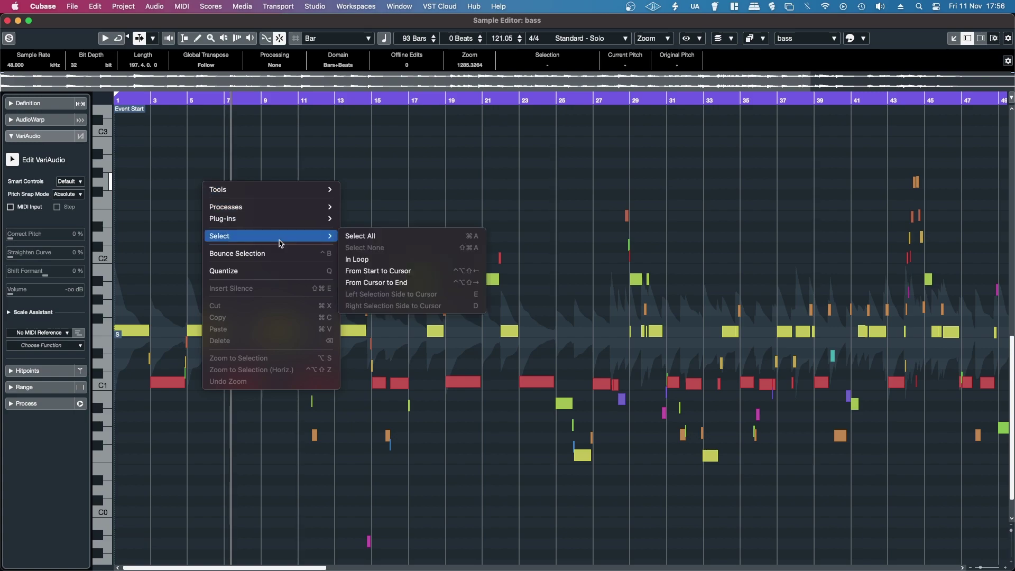
click(377, 242)
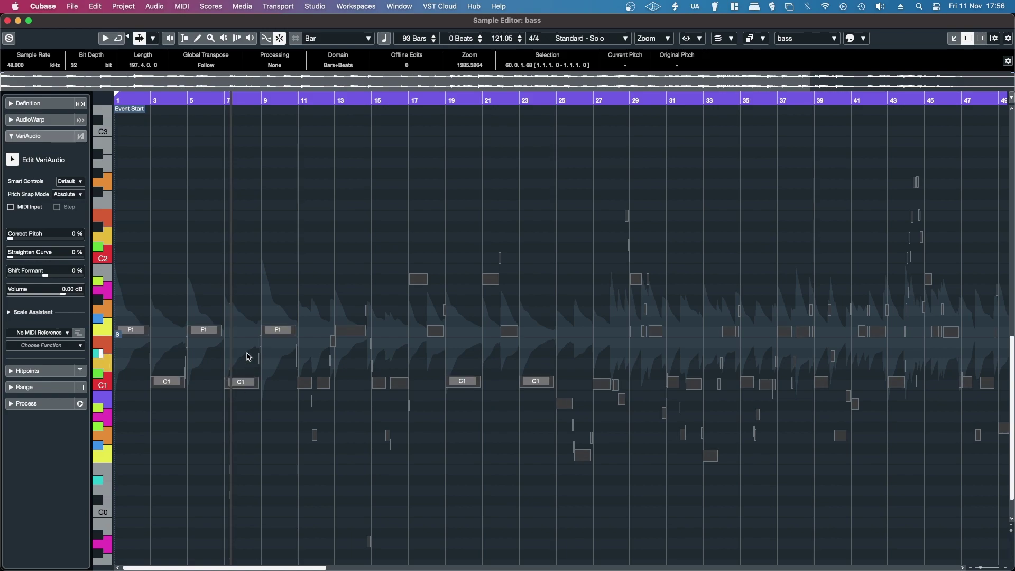
scroll(193, 370, down, 2)
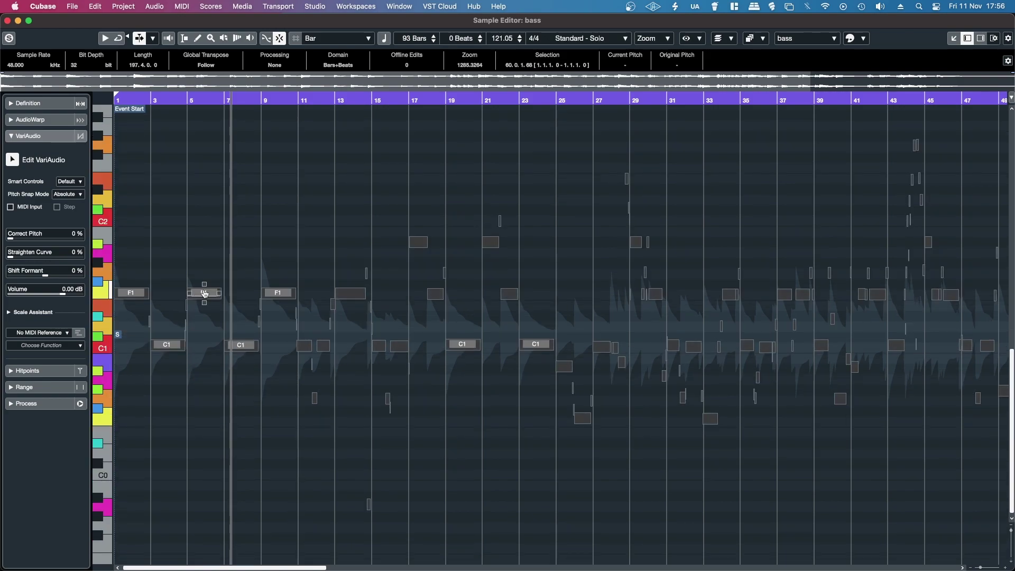
drag(204, 293, 203, 319)
click(193, 192)
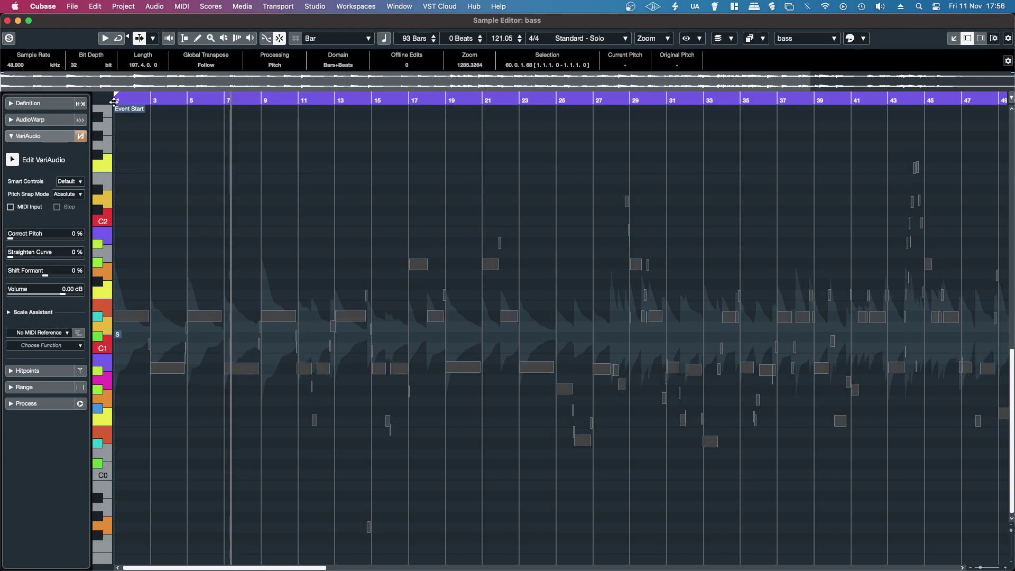
Zoom out and play the two-semitone-lowered bass, jumping playback to around bar 41.
key(g)
key(space)
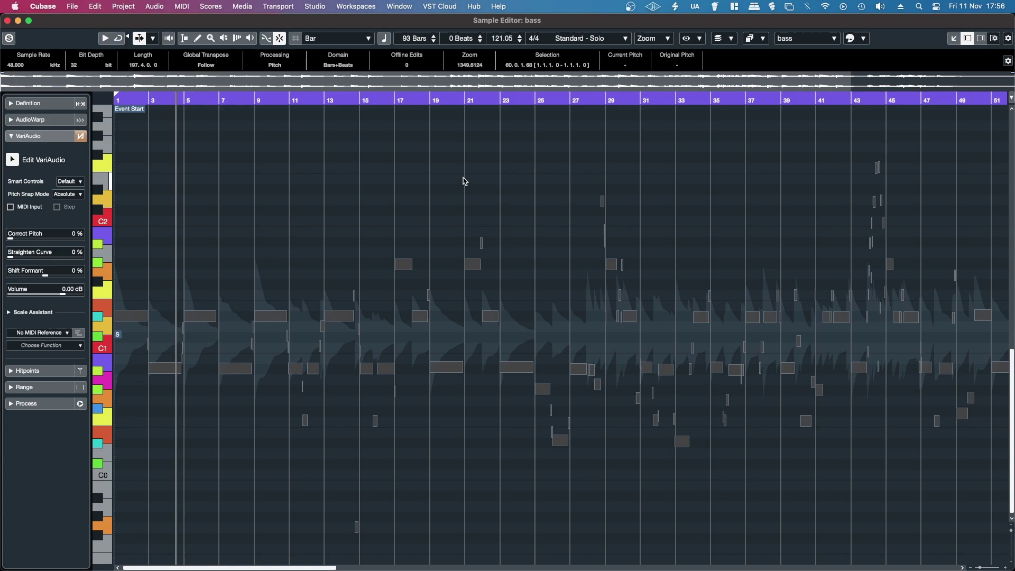
click(814, 101)
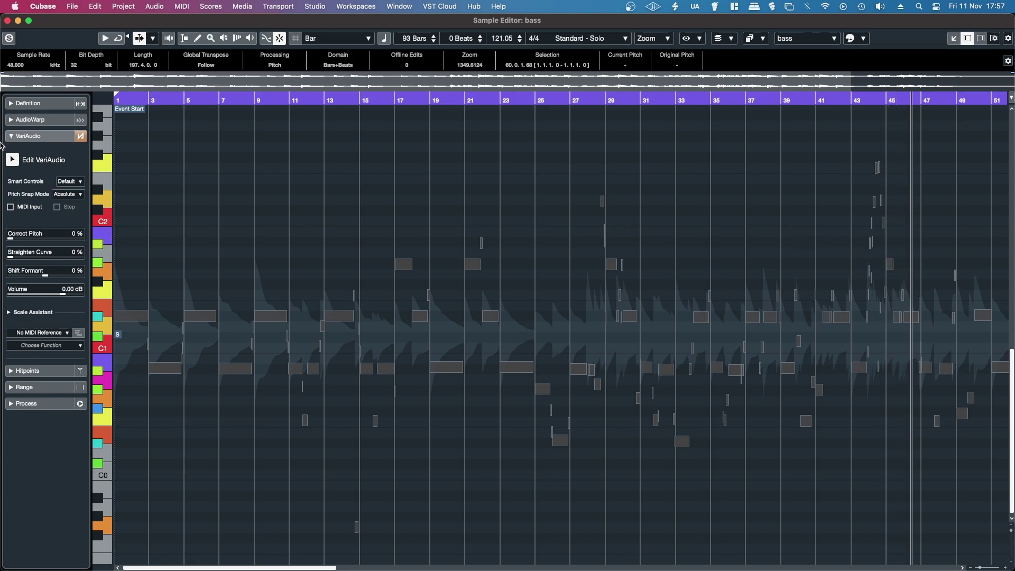
Close the Sample Editor window, show the MixConsole in the lower zone, and reselect the bass event.
click(18, 21)
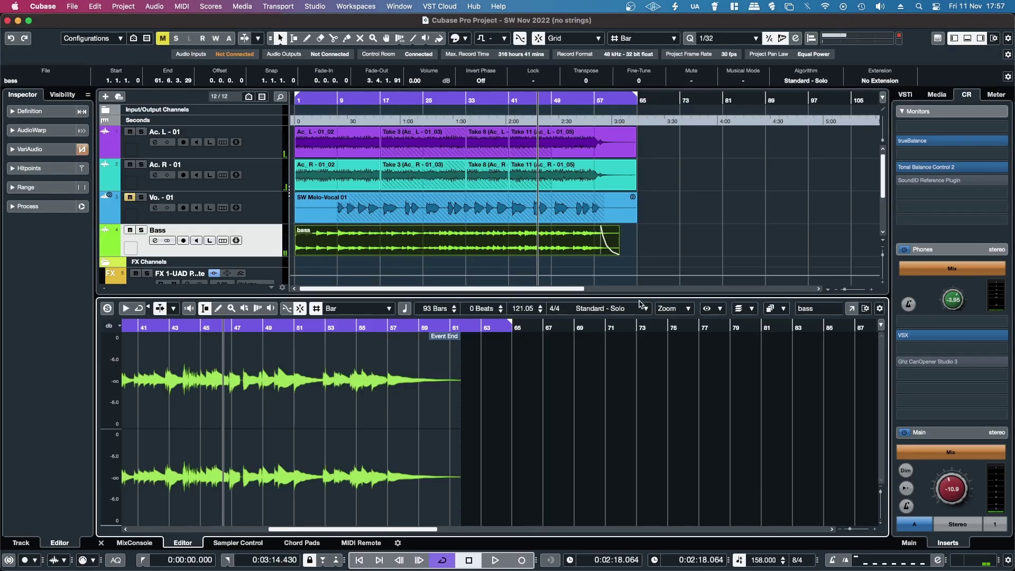
click(141, 543)
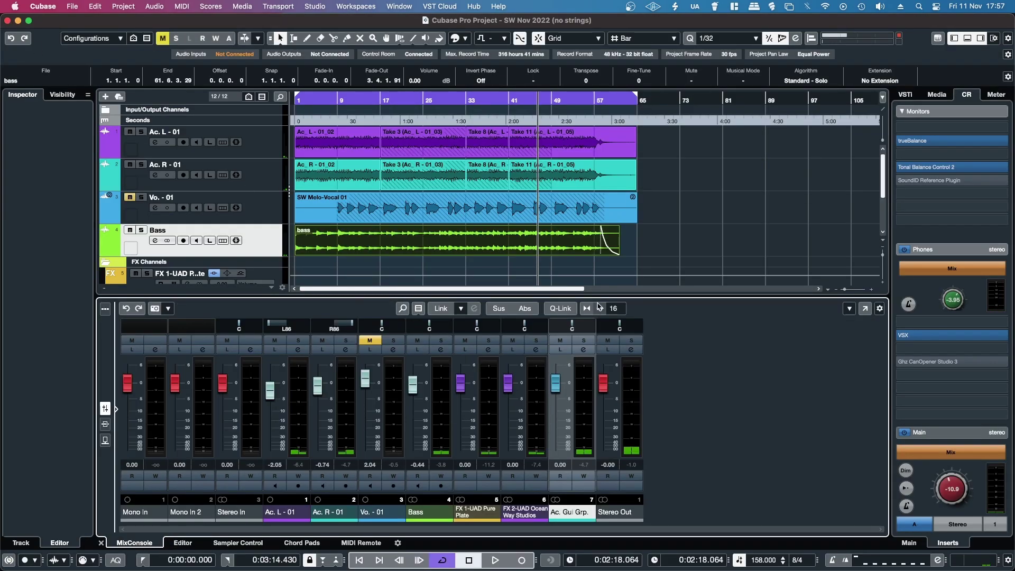
click(701, 241)
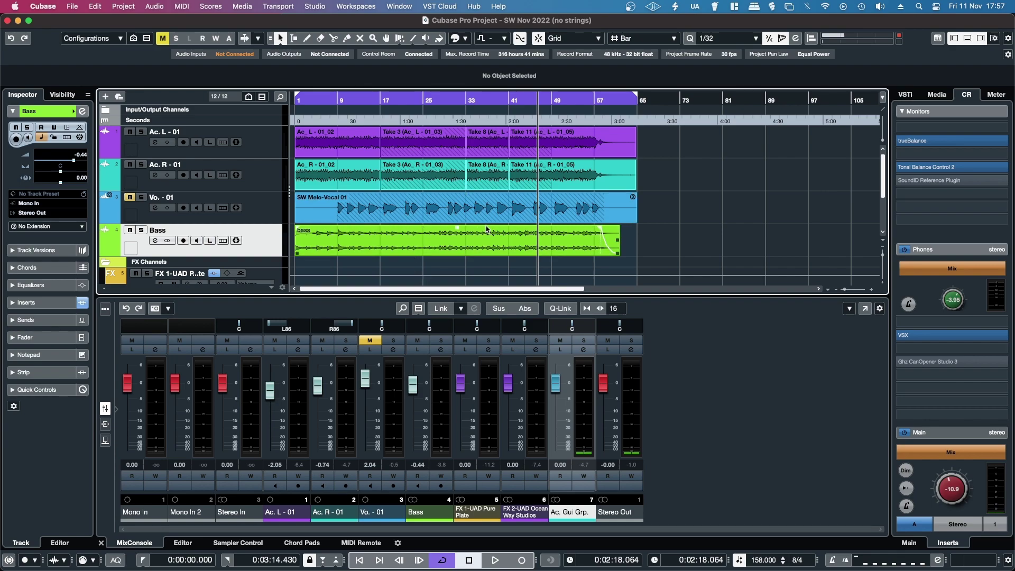
click(419, 237)
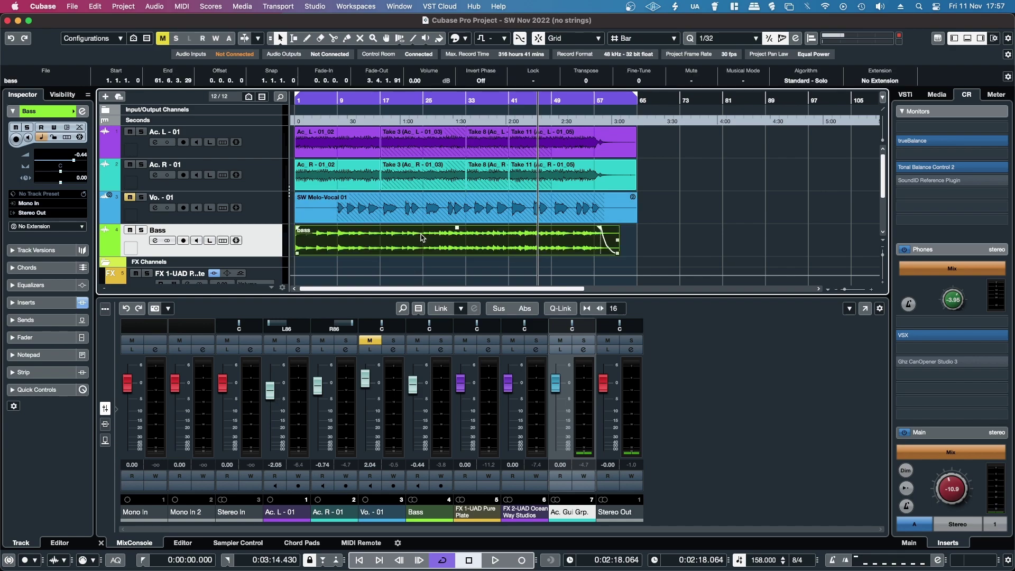